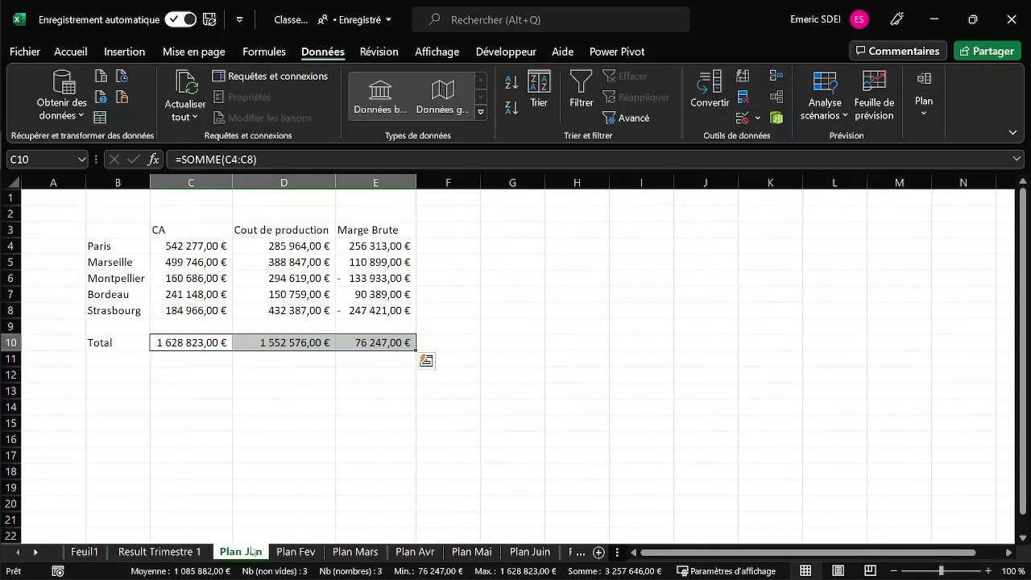
Examine the CA, Cout de production and Marge Brute figures by city and the total formulas on the Plan Jan sheet.
click(207, 293)
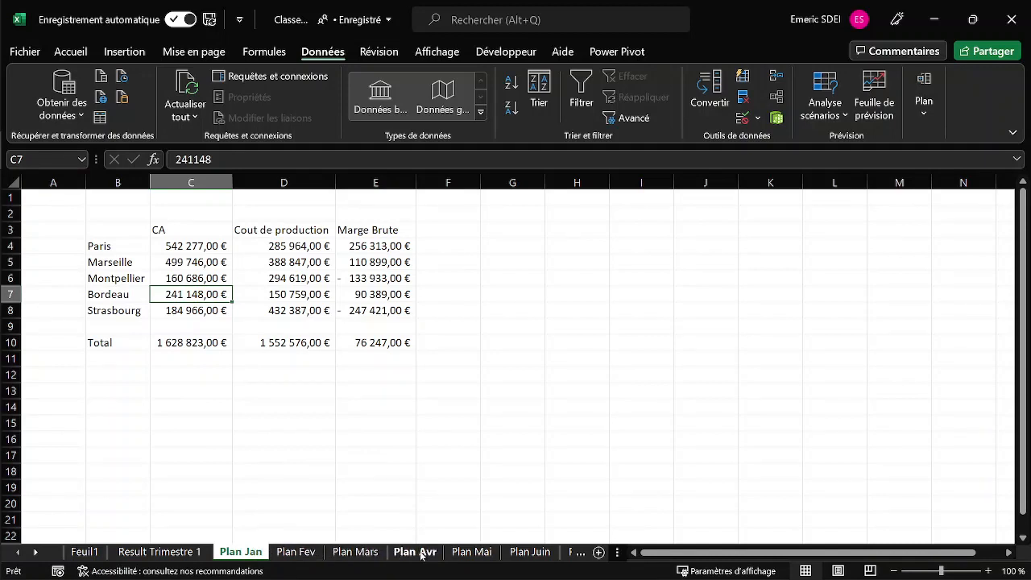
click(291, 556)
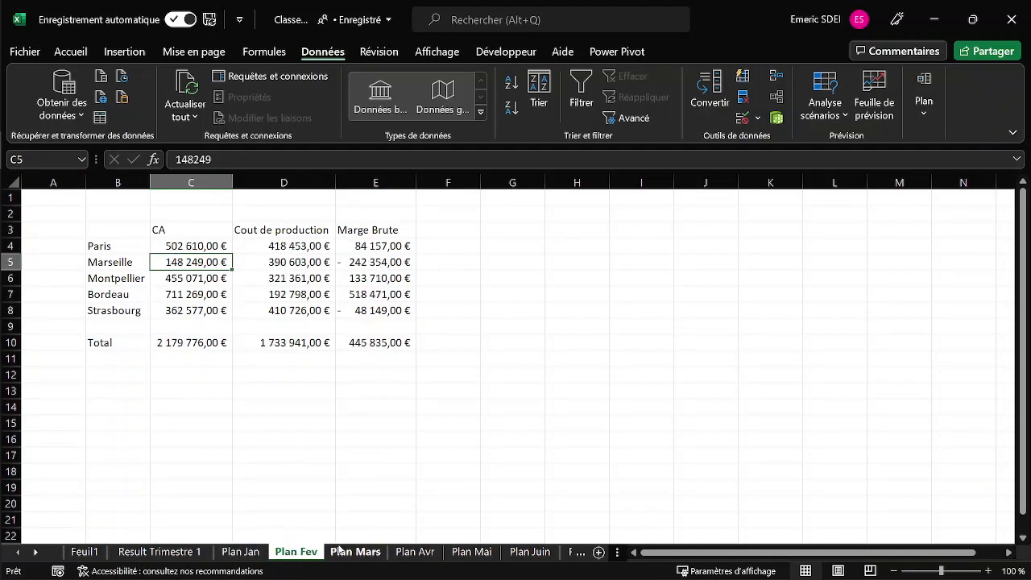
click(233, 553)
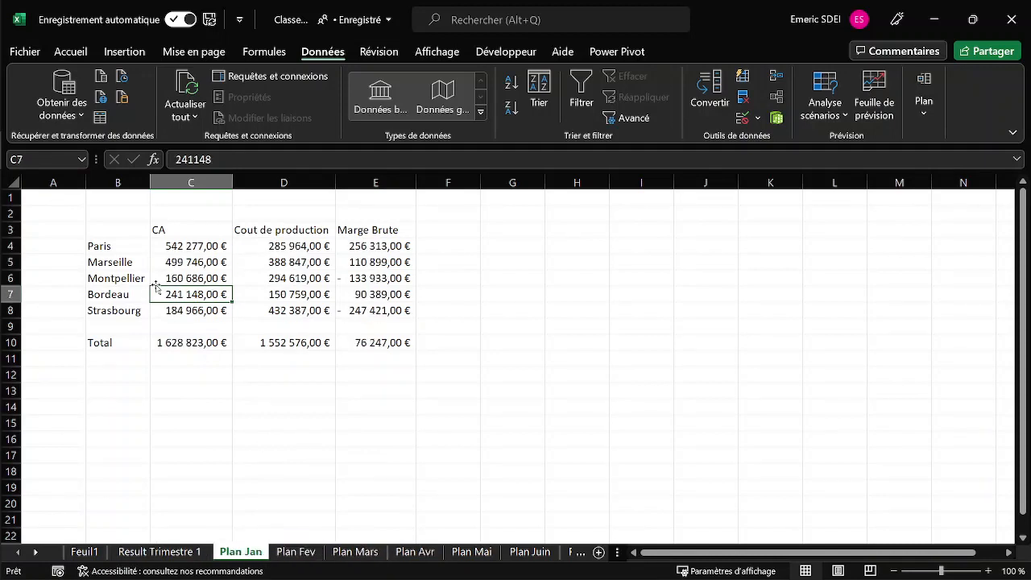
click(124, 246)
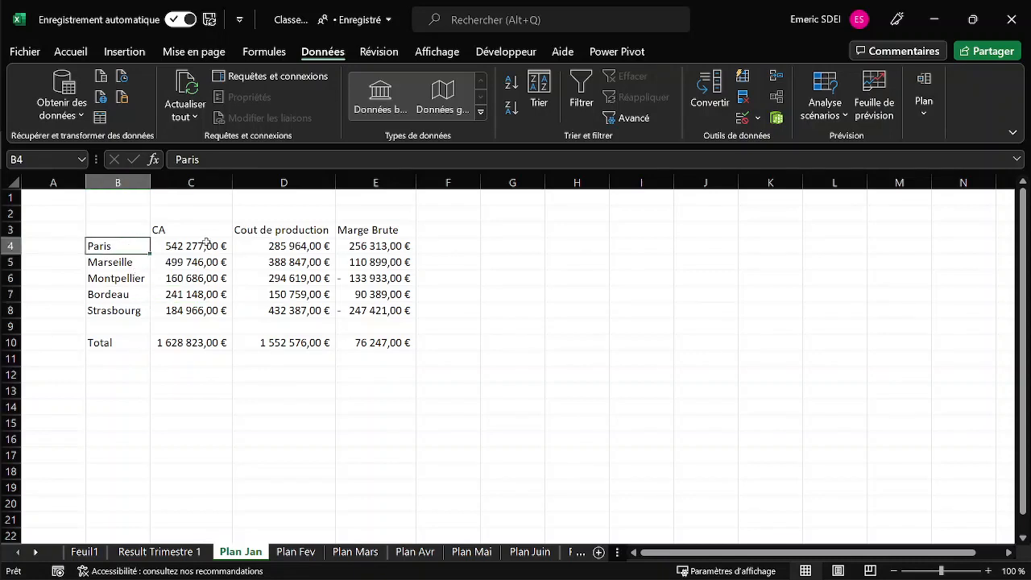
drag(207, 244, 209, 263)
drag(295, 249, 294, 282)
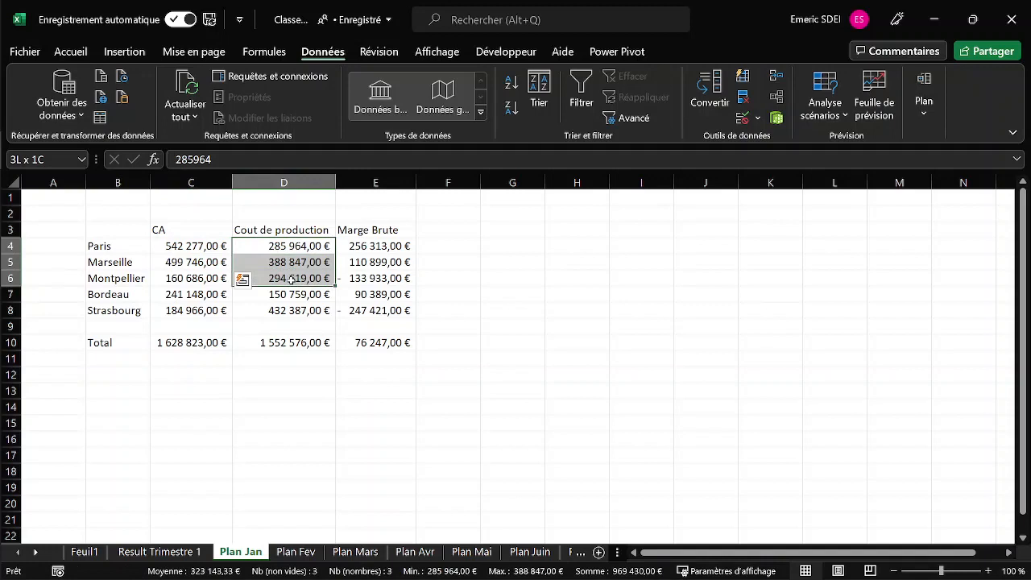
click(373, 252)
drag(372, 252, 367, 312)
click(269, 290)
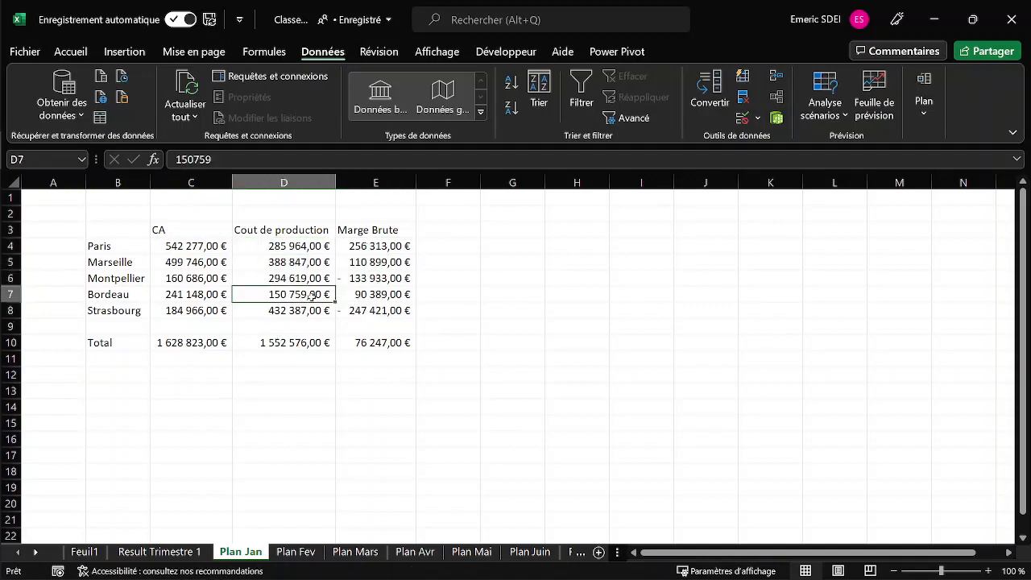
click(190, 343)
click(296, 345)
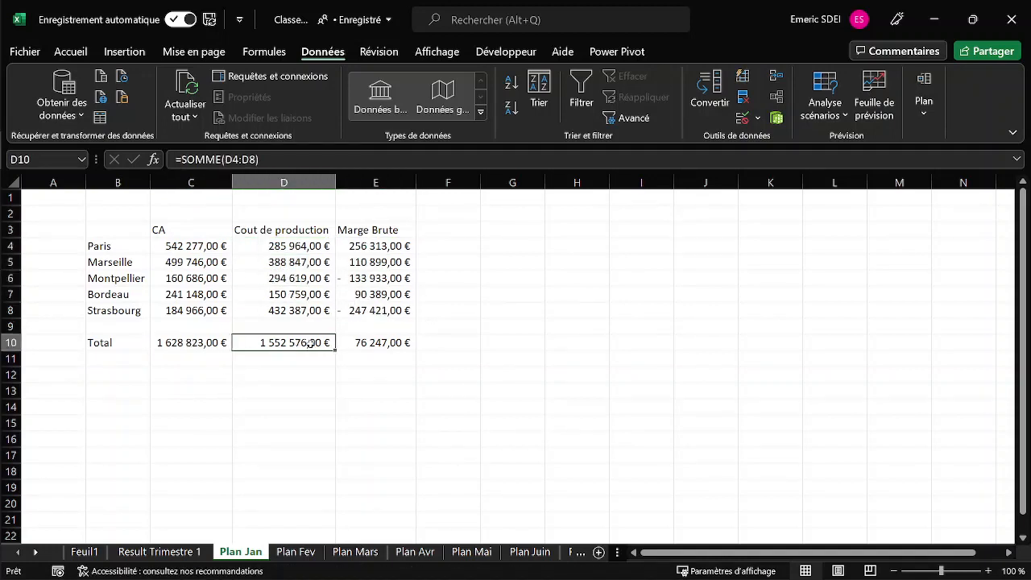
click(368, 343)
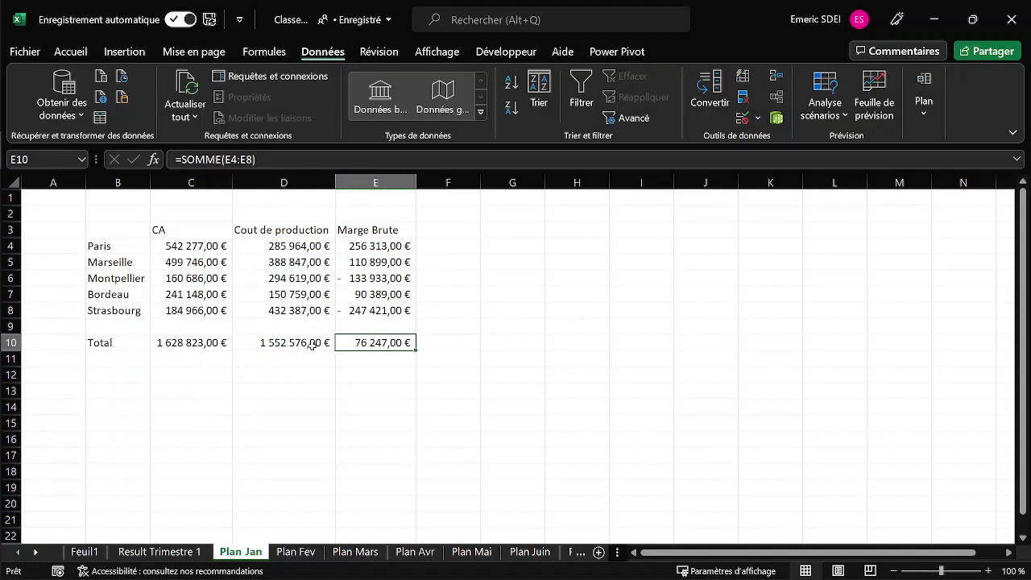
View the Plan Fev, Plan Mars and Plan Avr sheets, ending on the Feuil1 summary sheet.
click(304, 554)
click(355, 554)
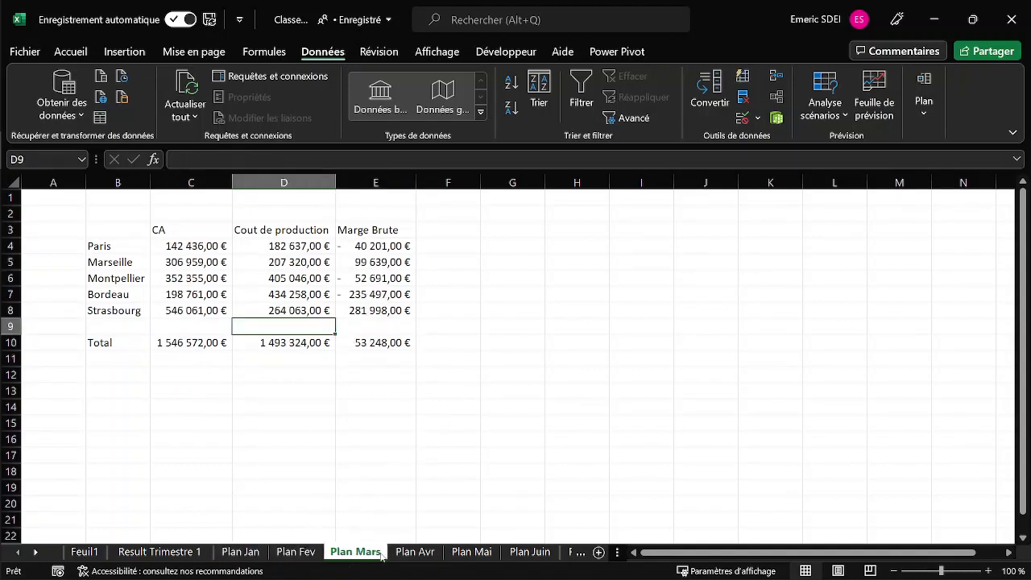
click(412, 555)
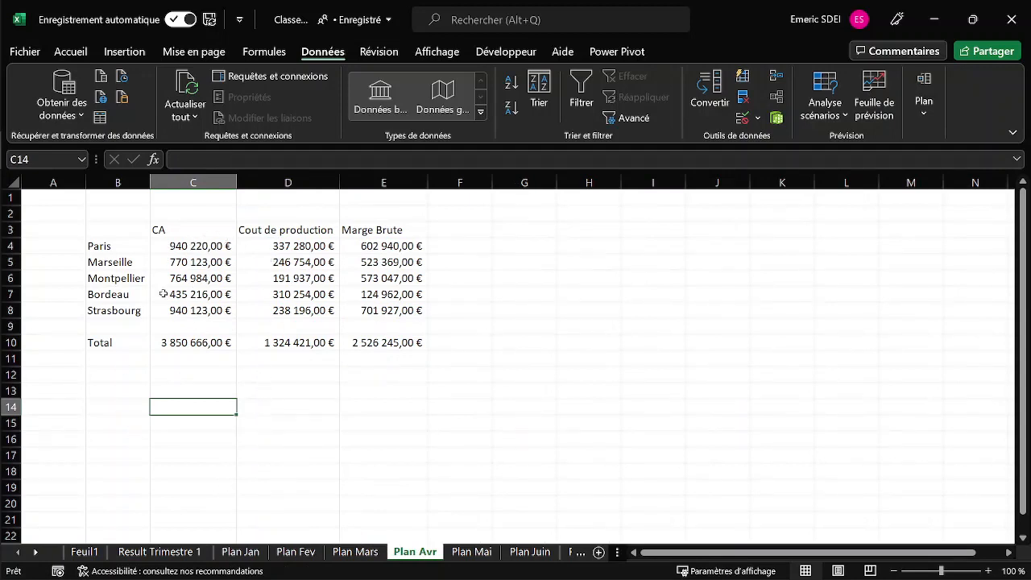
click(84, 552)
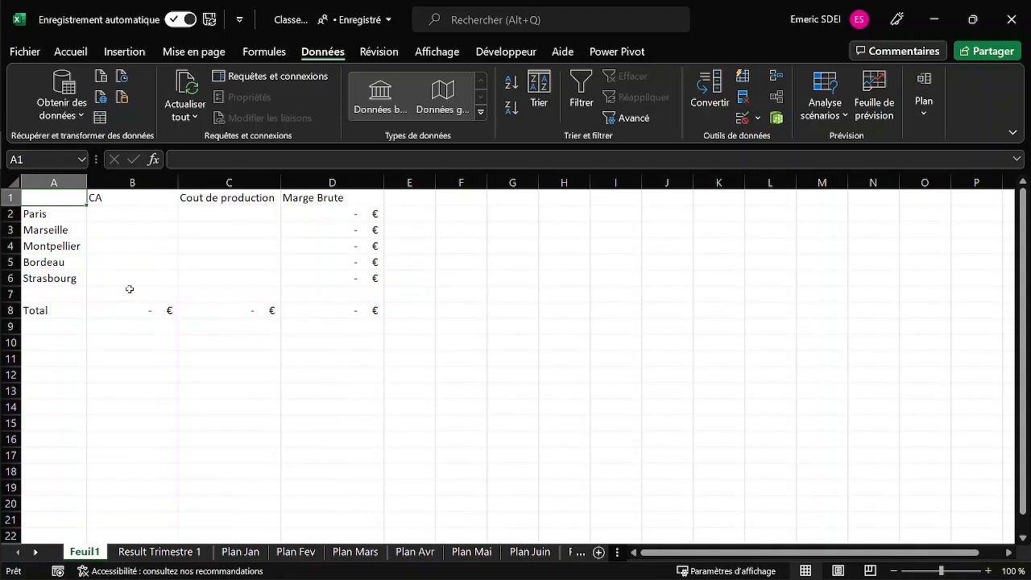
click(96, 216)
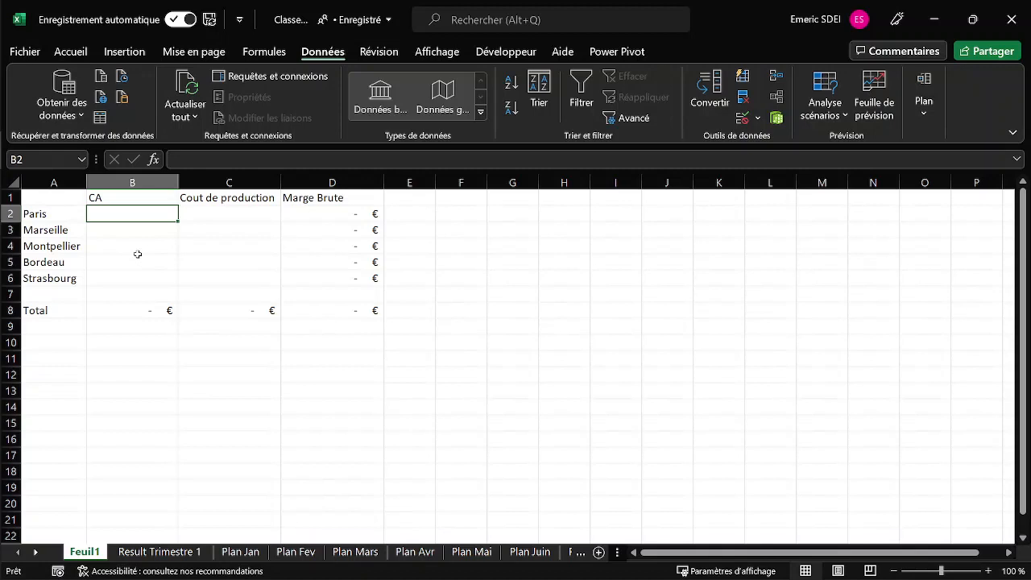
text(=)
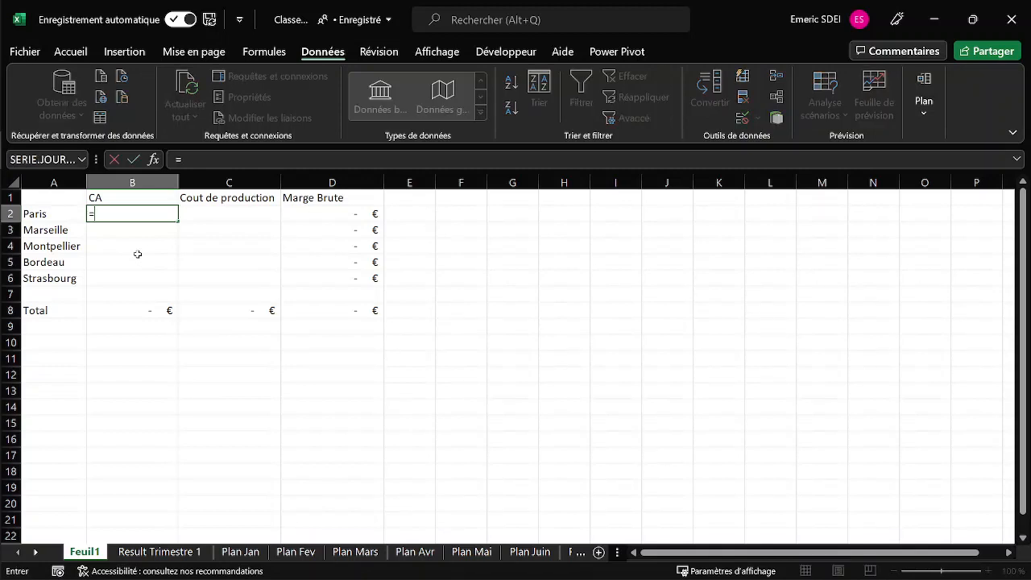
click(252, 554)
click(189, 245)
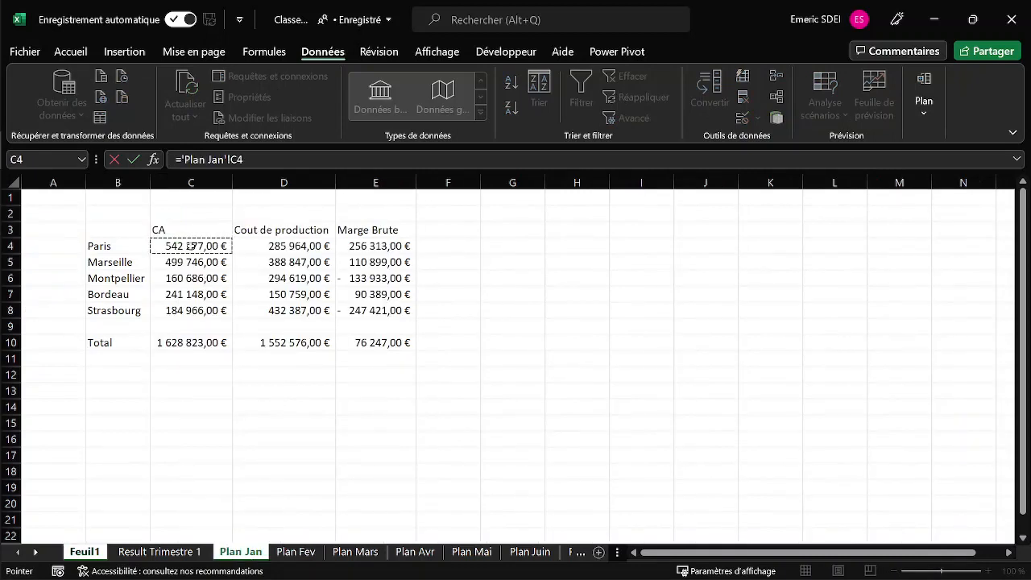
text(+)
click(298, 553)
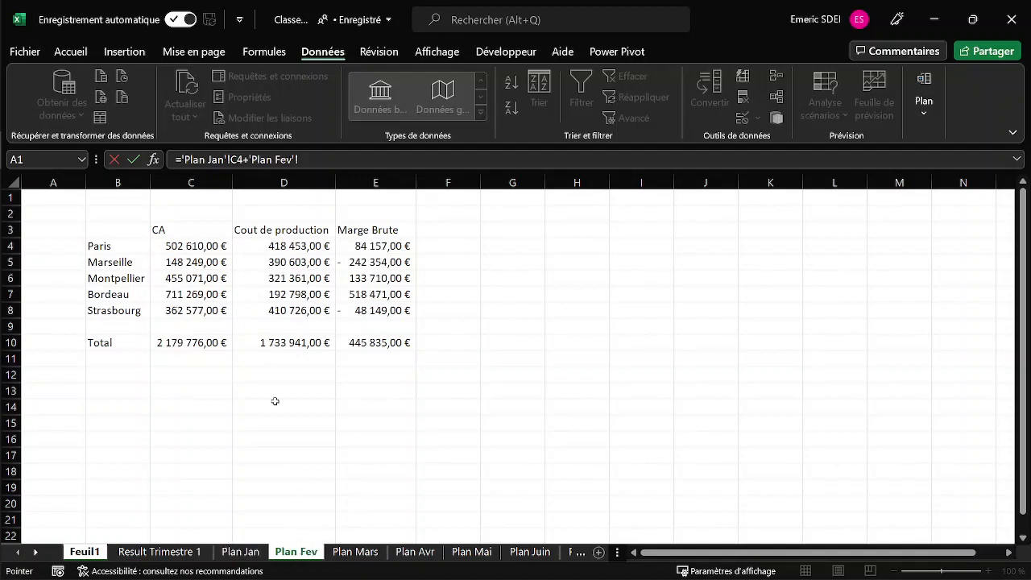
click(197, 241)
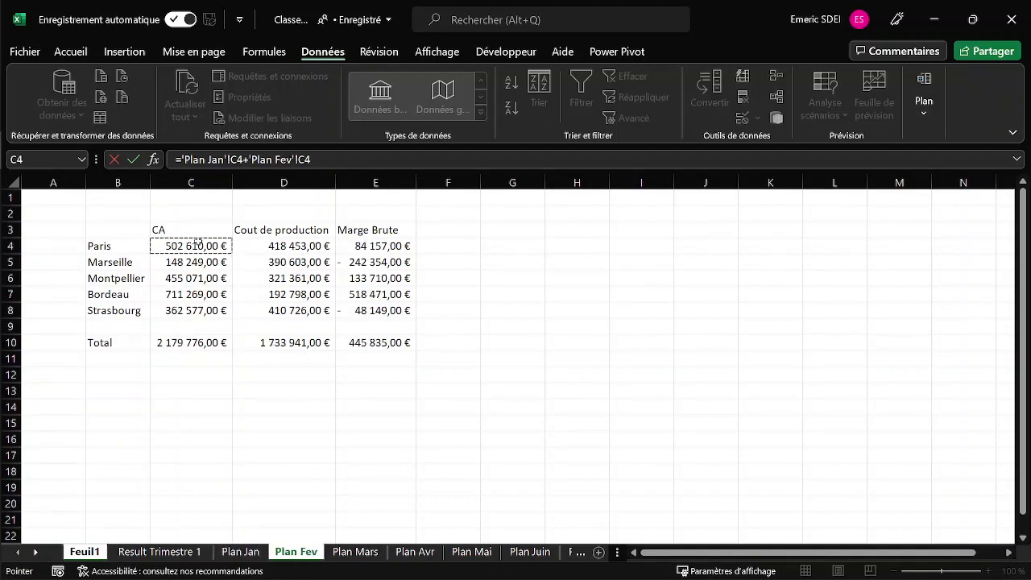
key(Escape)
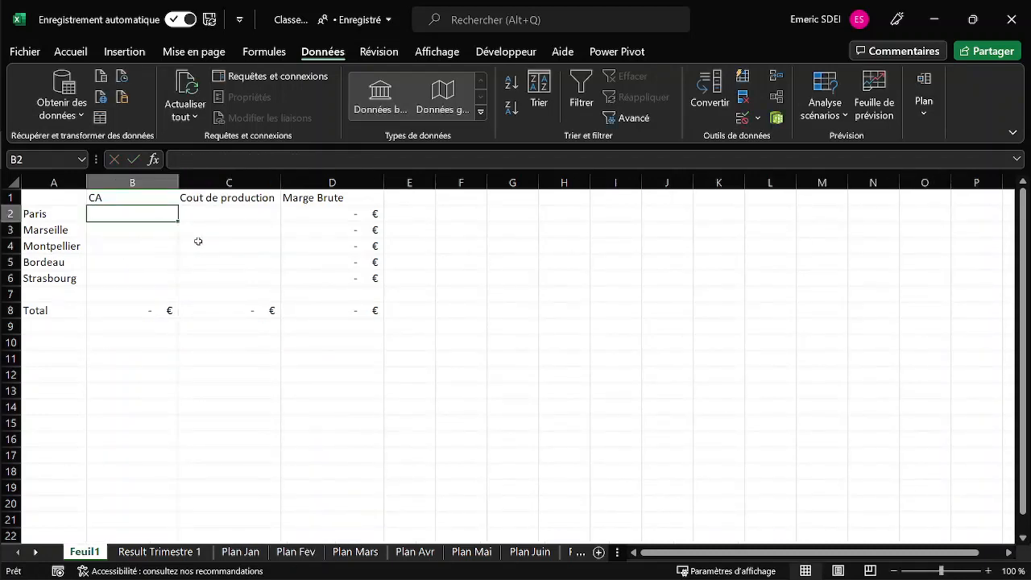
Enter a SOMME formula in B2 of Feuil1 that adds cell C4 across all sheets from Plan Jan to Plan Dec.
text(=somm)
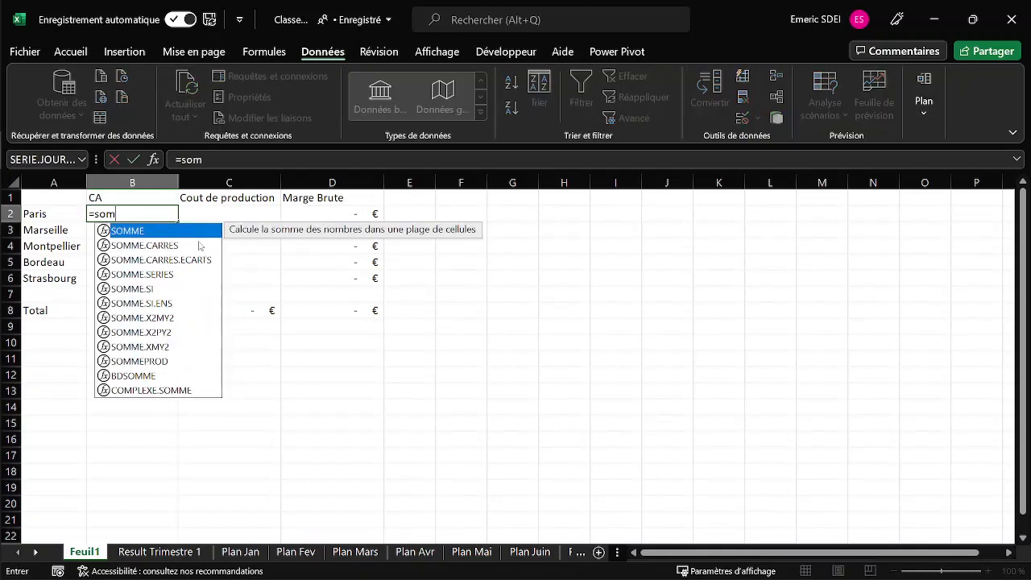
key(Tab)
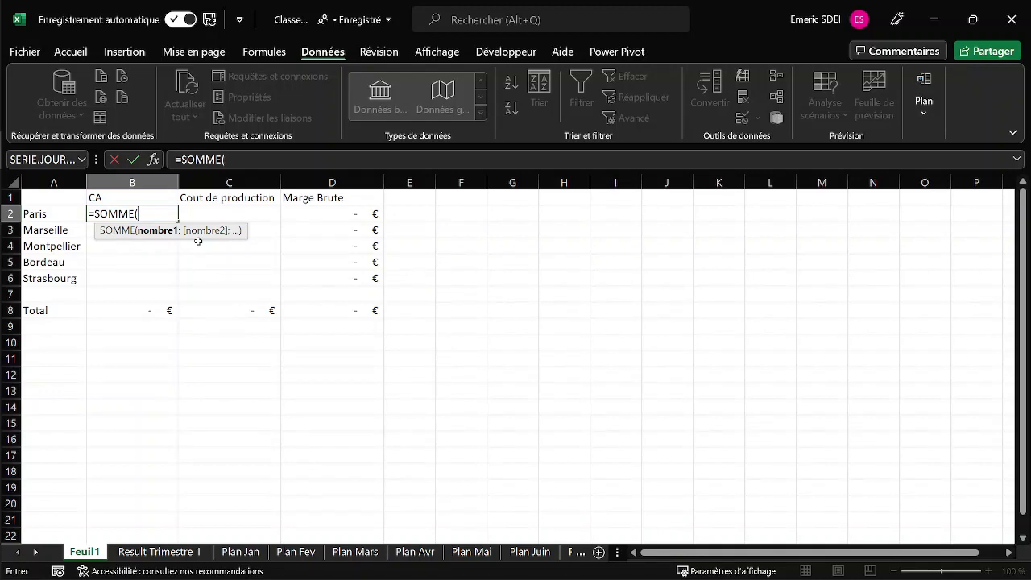
click(239, 558)
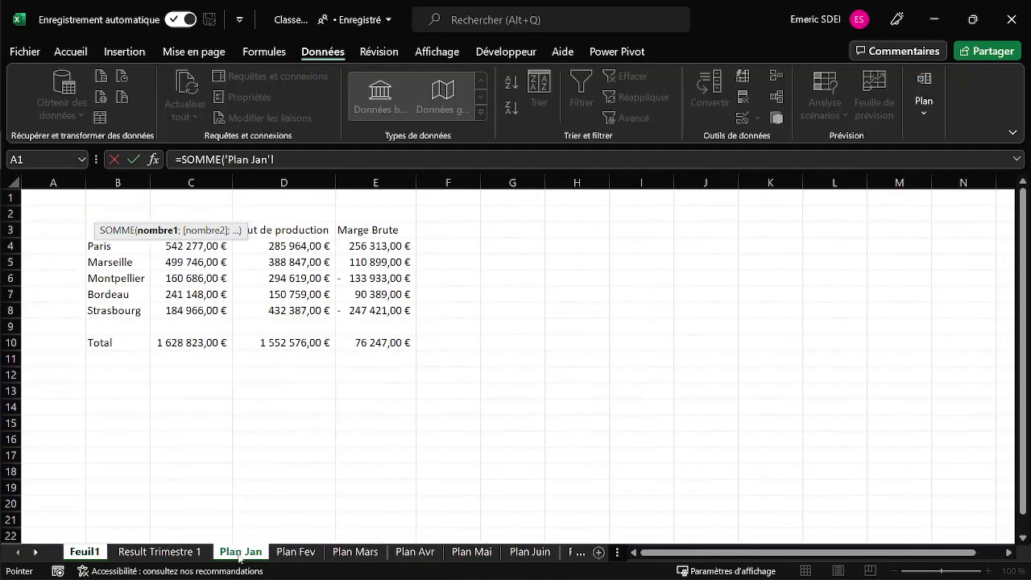
click(185, 249)
click(37, 553)
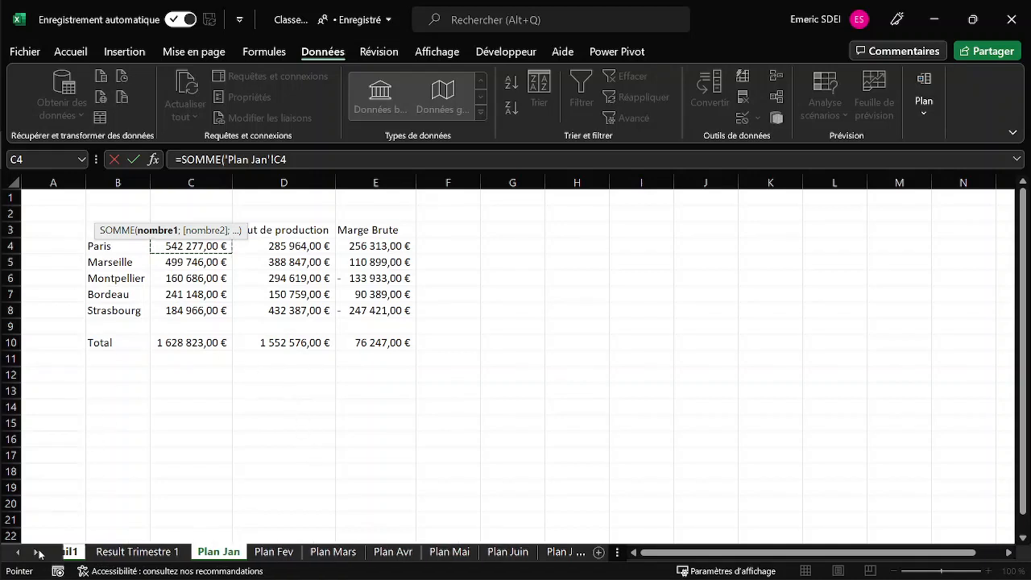
click(36, 552)
click(36, 553)
click(36, 553)
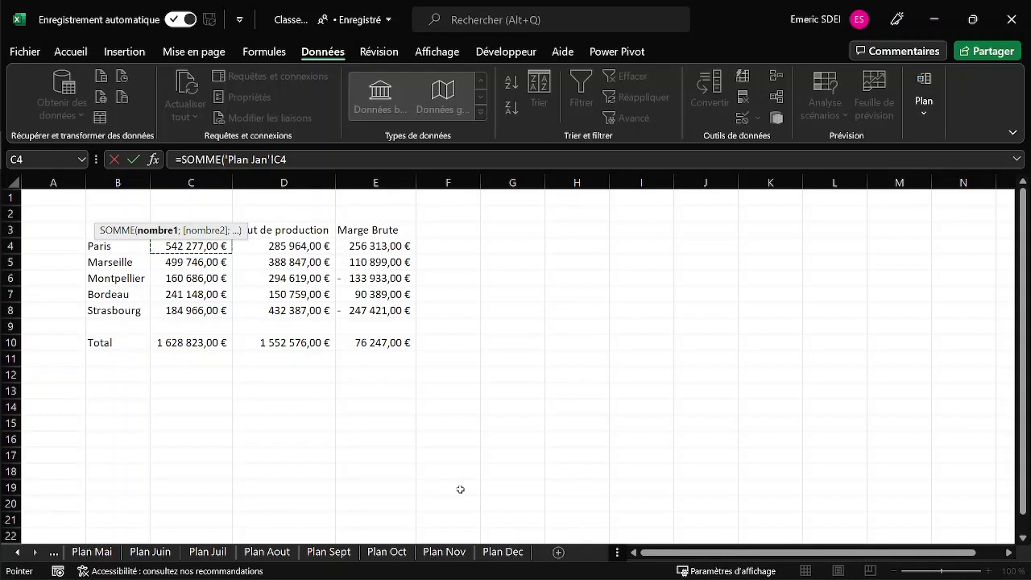
shift+click(505, 554)
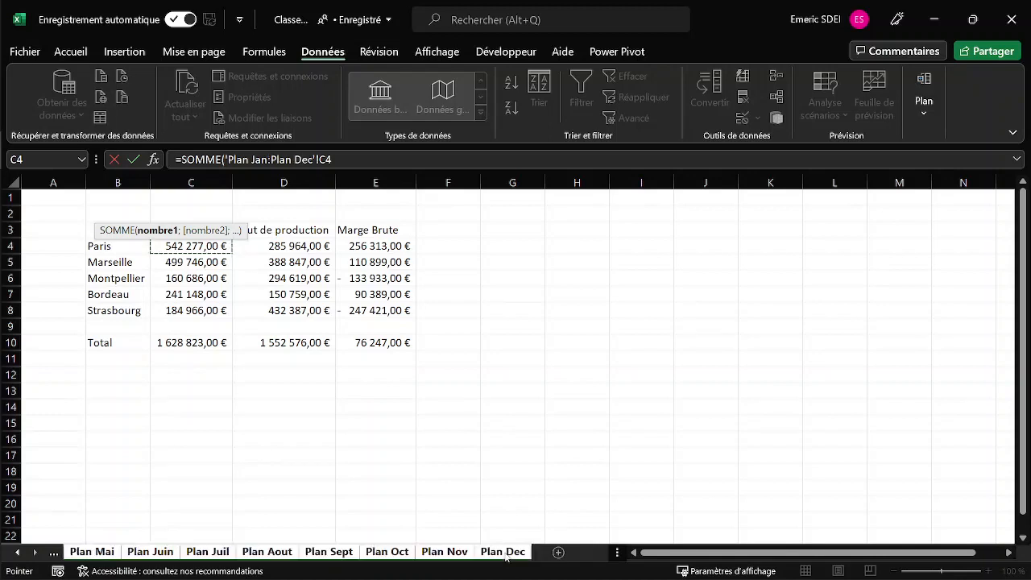
key(Return)
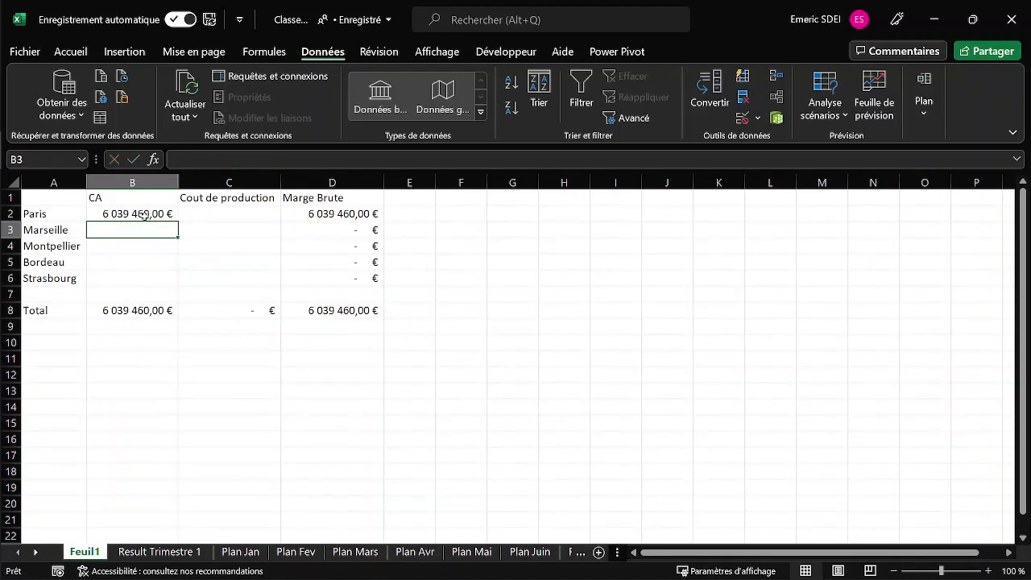
Fill the B2 formula of Feuil1 across the CA and Cout de production cells for all cities, B2:C6.
click(143, 215)
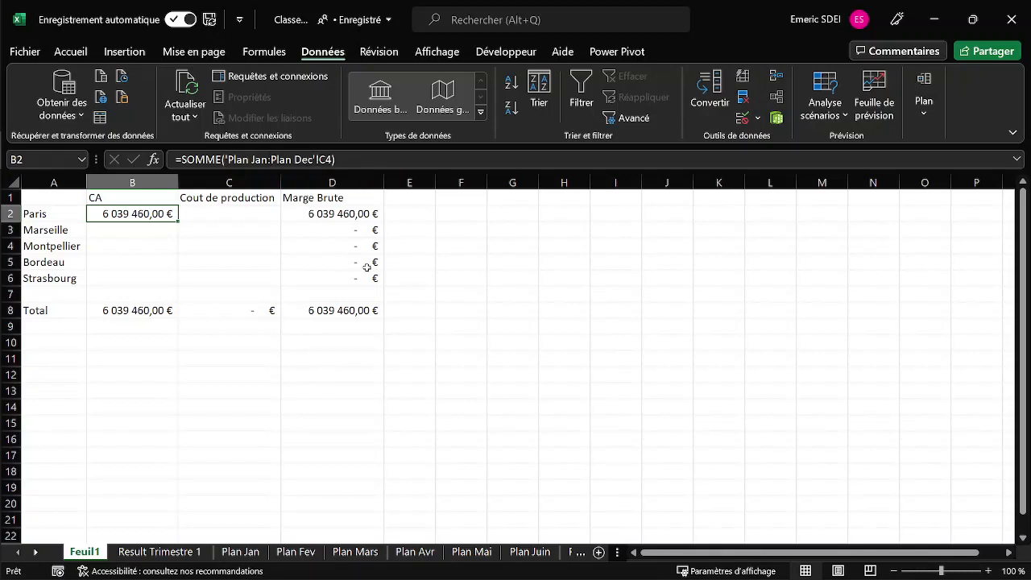
click(197, 248)
click(170, 215)
drag(177, 220, 270, 277)
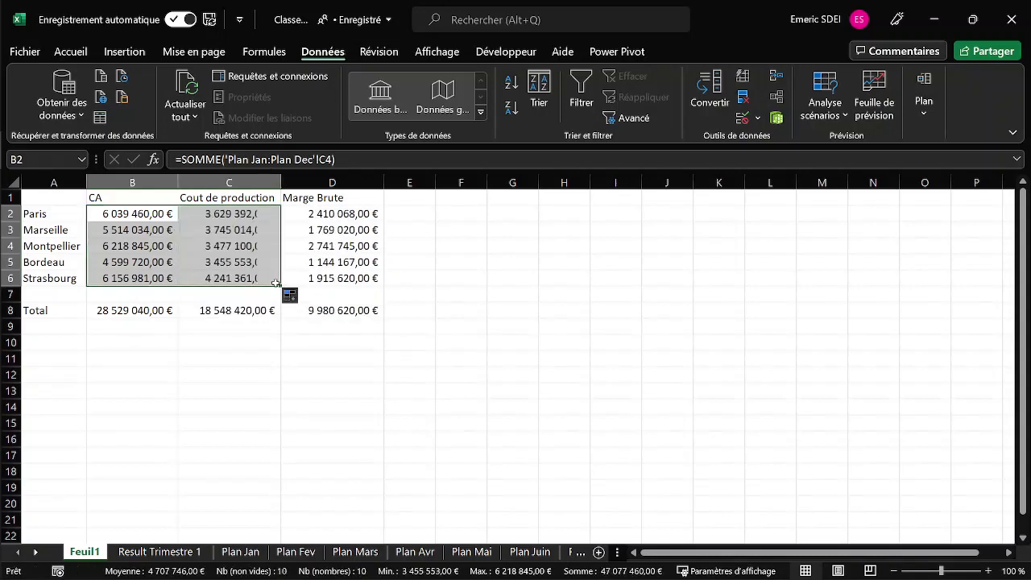
Check the filled formula for Marseille and clear the contents of B2:C6 on Feuil1.
click(157, 229)
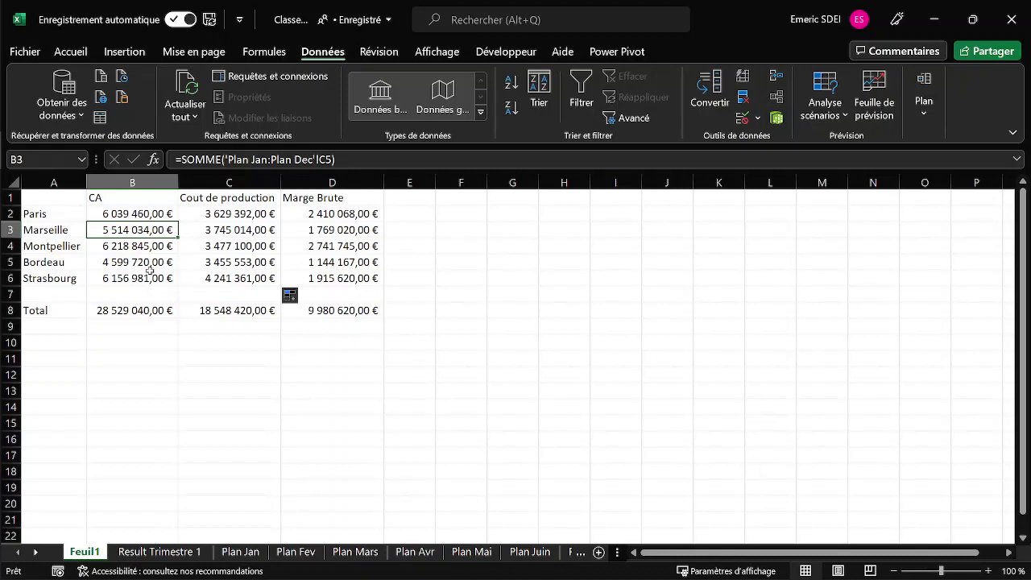
click(81, 214)
click(60, 231)
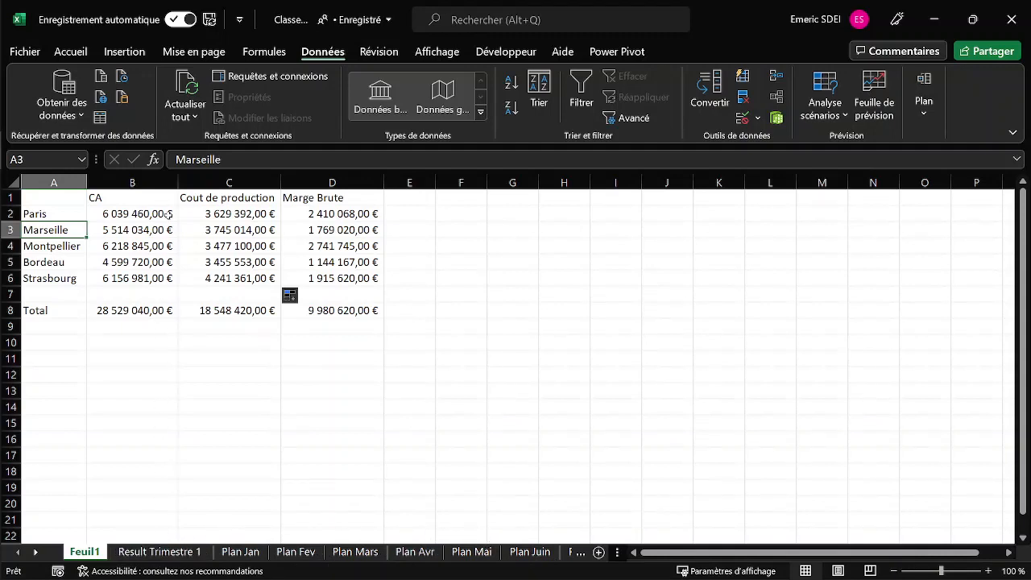
drag(145, 215, 252, 275)
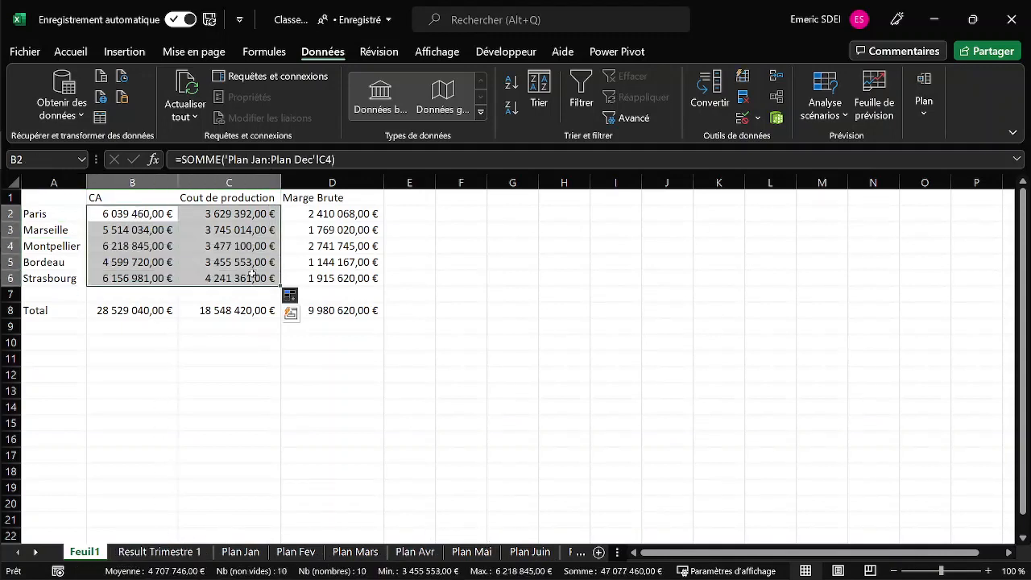
key(Delete)
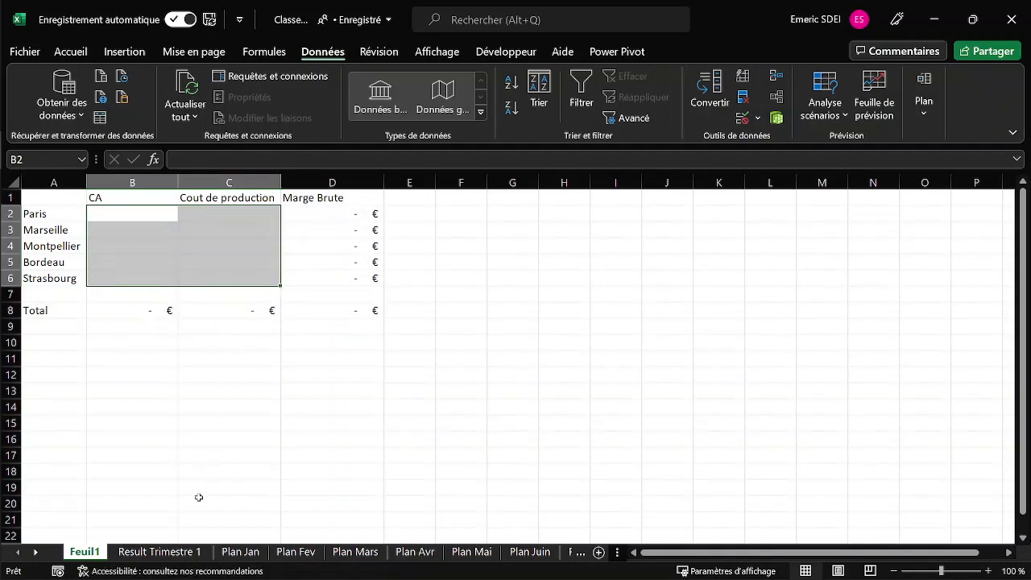
Move the Result Trimestre 1 sheet between Plan Mars and Plan Avr.
click(161, 552)
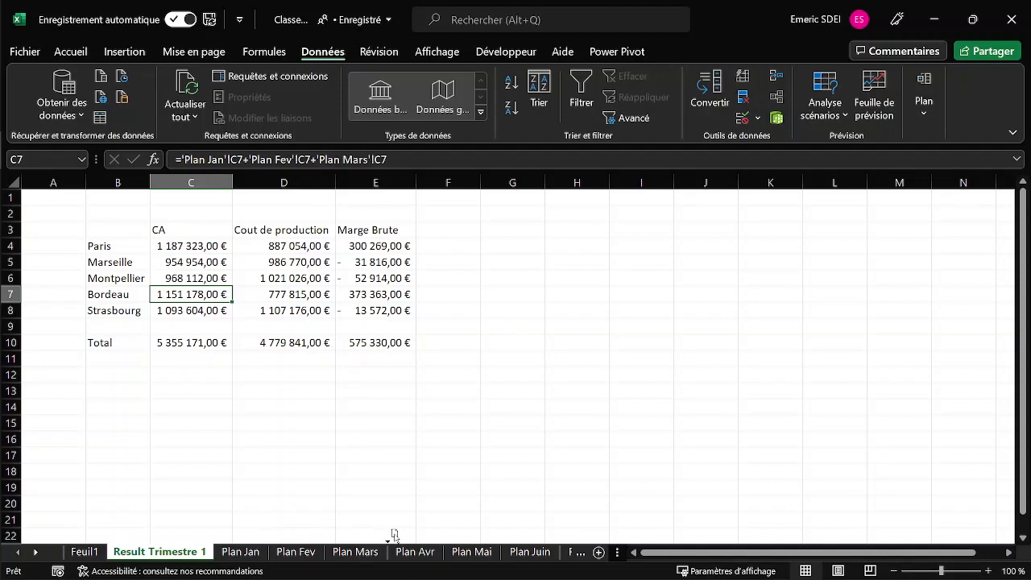
drag(395, 535, 394, 533)
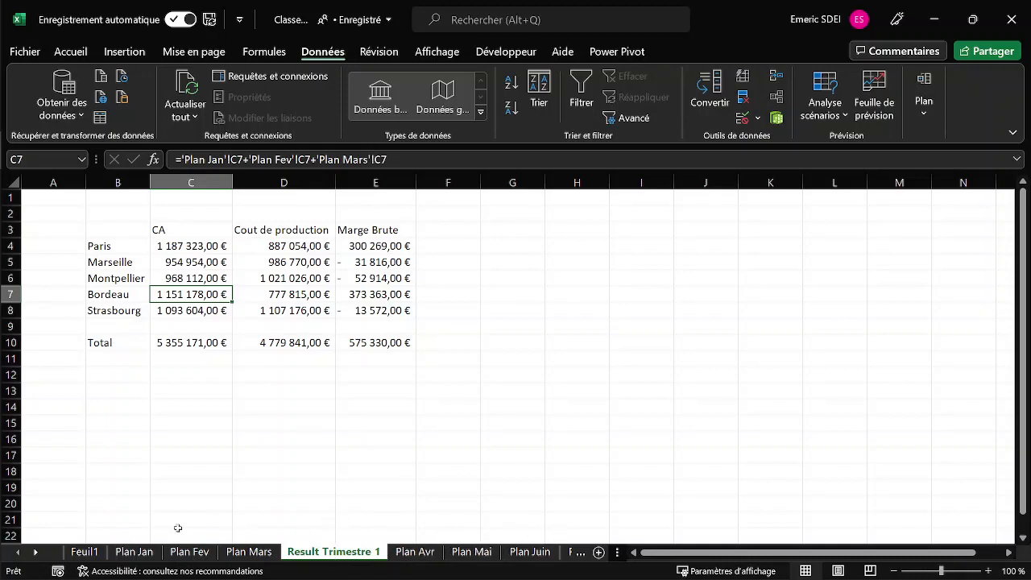
Begin a SOMME formula in B2 of Feuil1 that references cell C4 of the Plan Jan sheet.
click(96, 552)
click(142, 214)
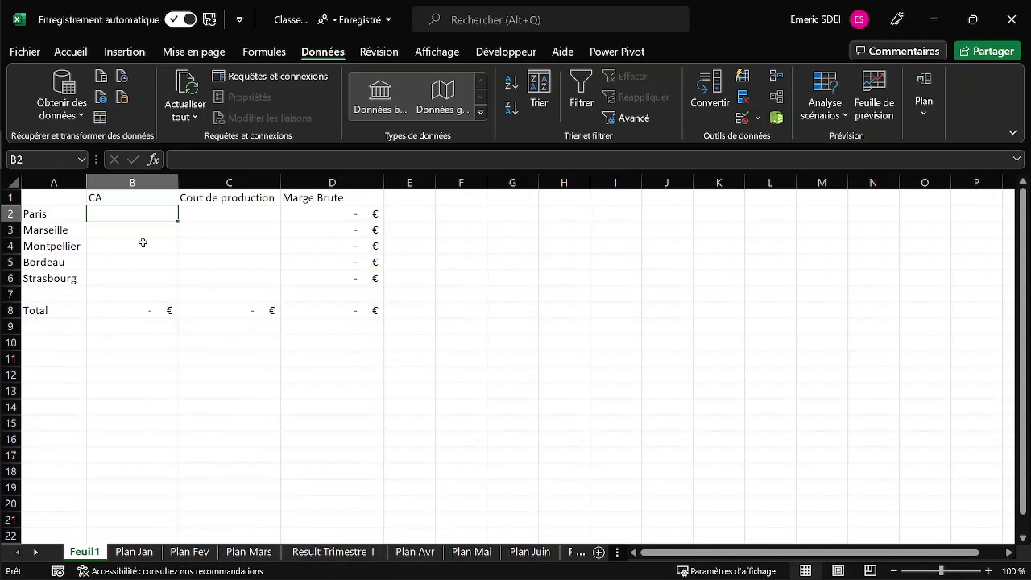
text(=somme)
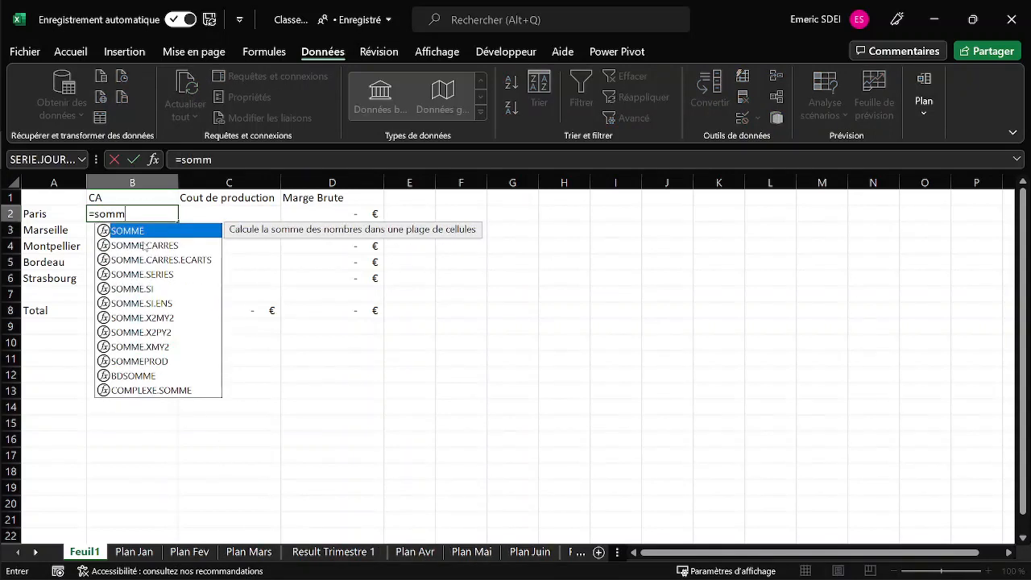
key(Tab)
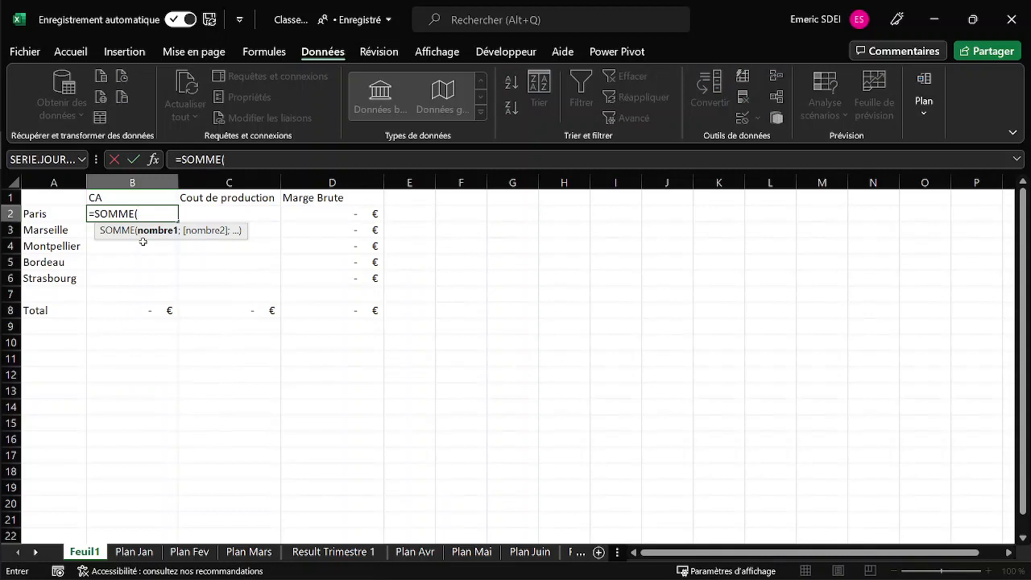
click(137, 553)
click(199, 247)
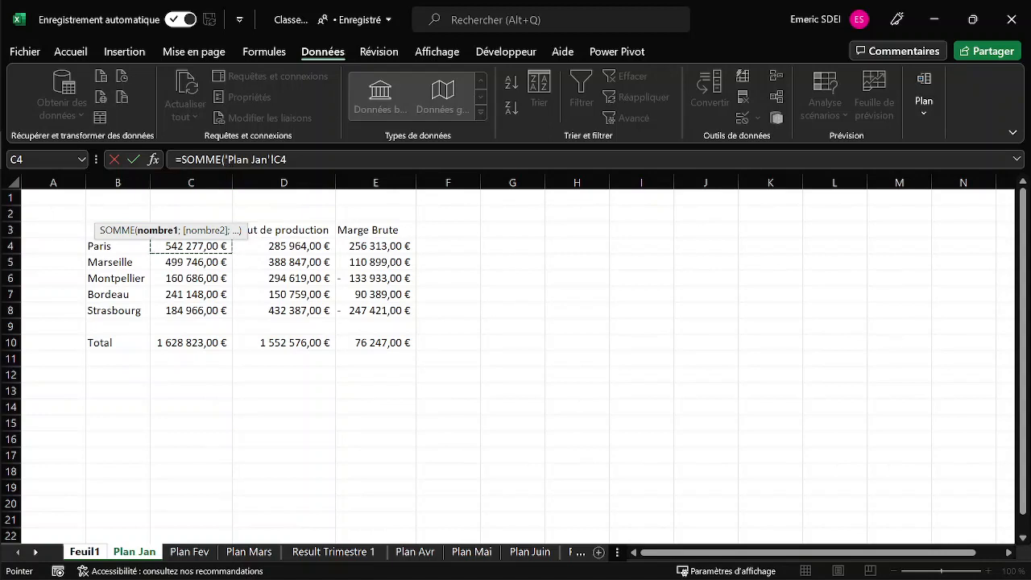
Replace Jan with the * wildcard in the formula's sheet reference, giving 'Plan *'!C4, and validate the formula.
click(268, 159)
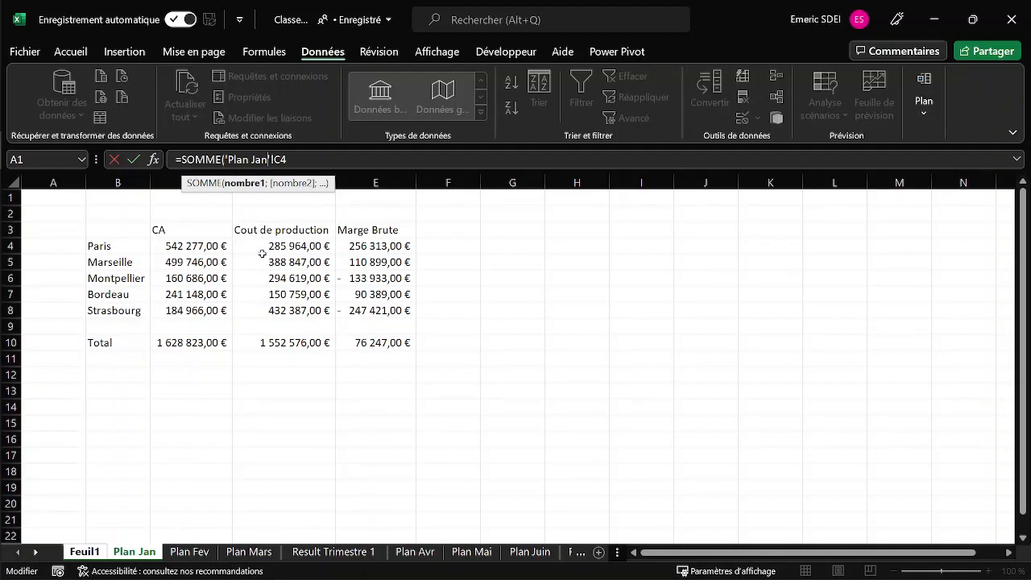
key(BackSpace)
key(BackSpace)
key(BackSpace)
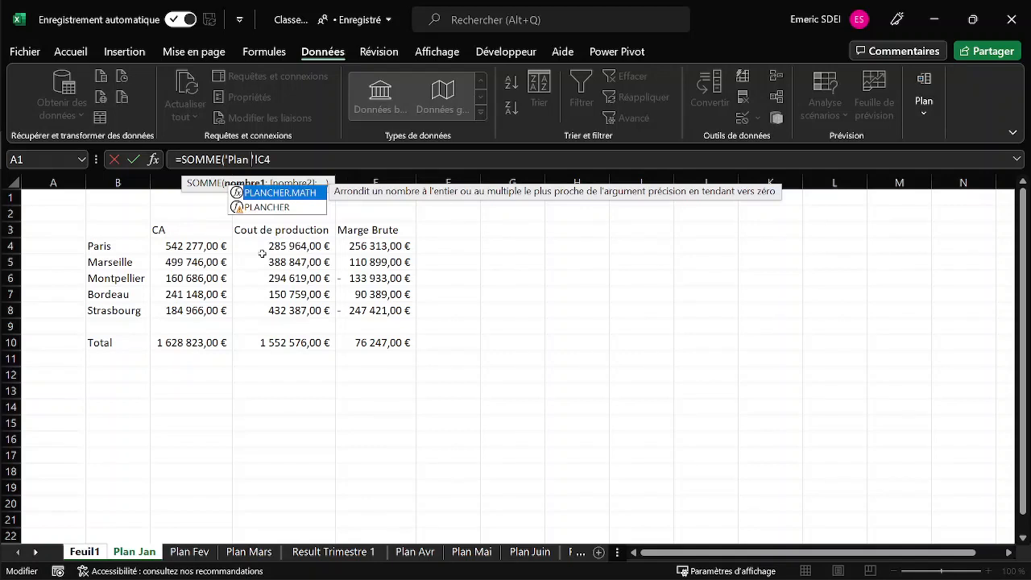
text(*)
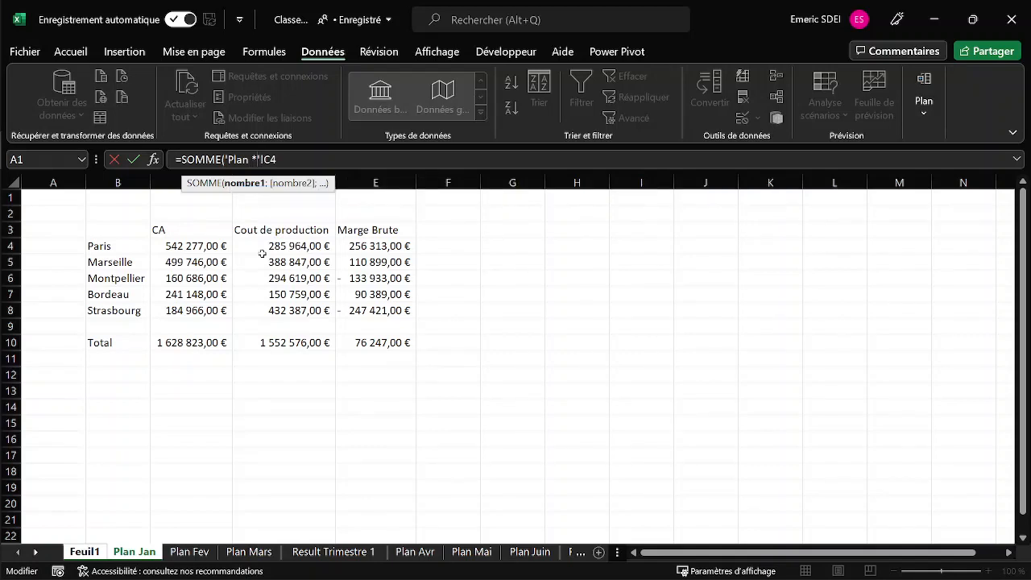
key(Return)
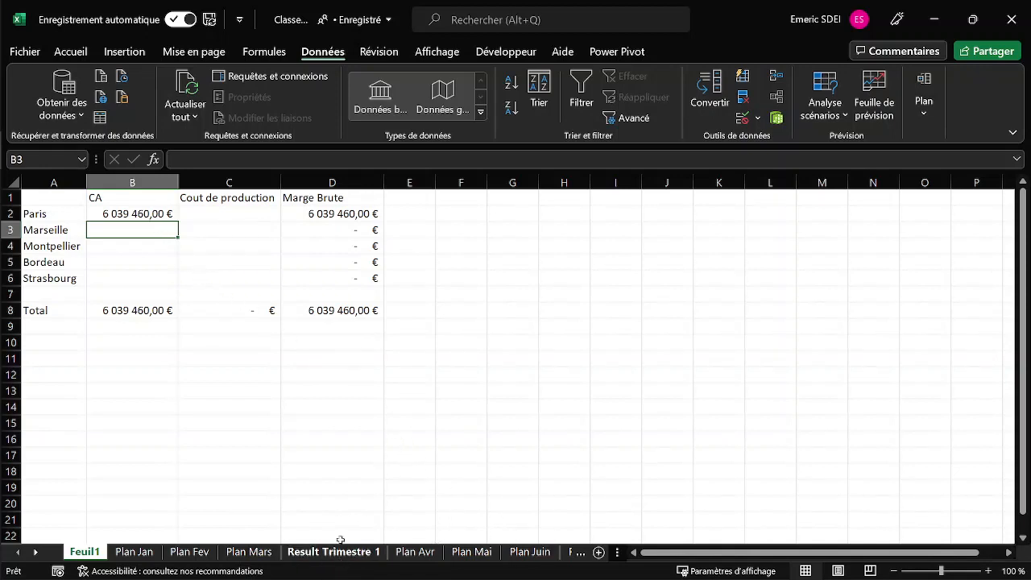
Fill the B2 formula across B2:C6 on Feuil1 and check the formula copied to Marseille's Cout de production cell.
click(132, 211)
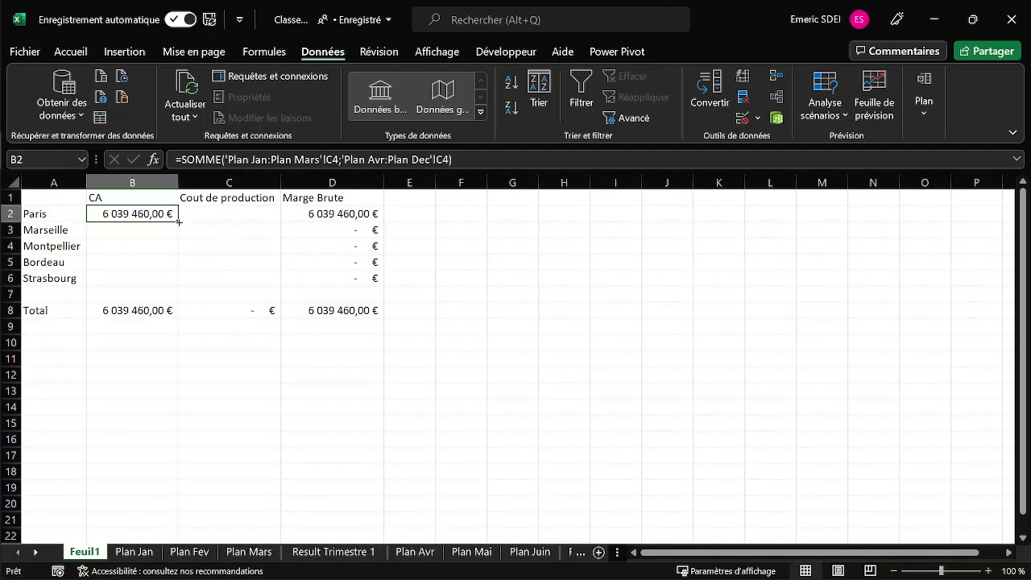
drag(179, 222, 256, 276)
click(258, 231)
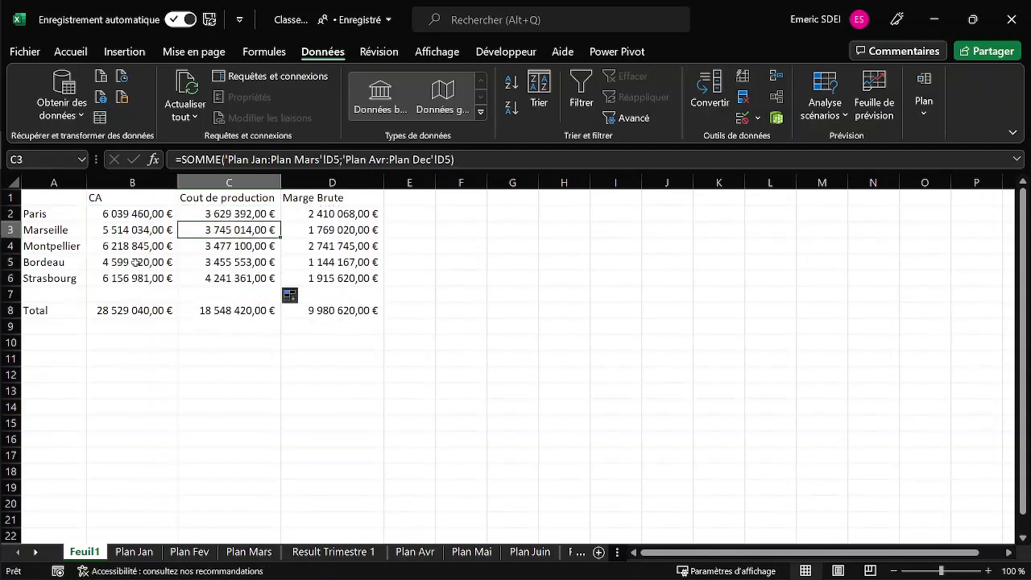